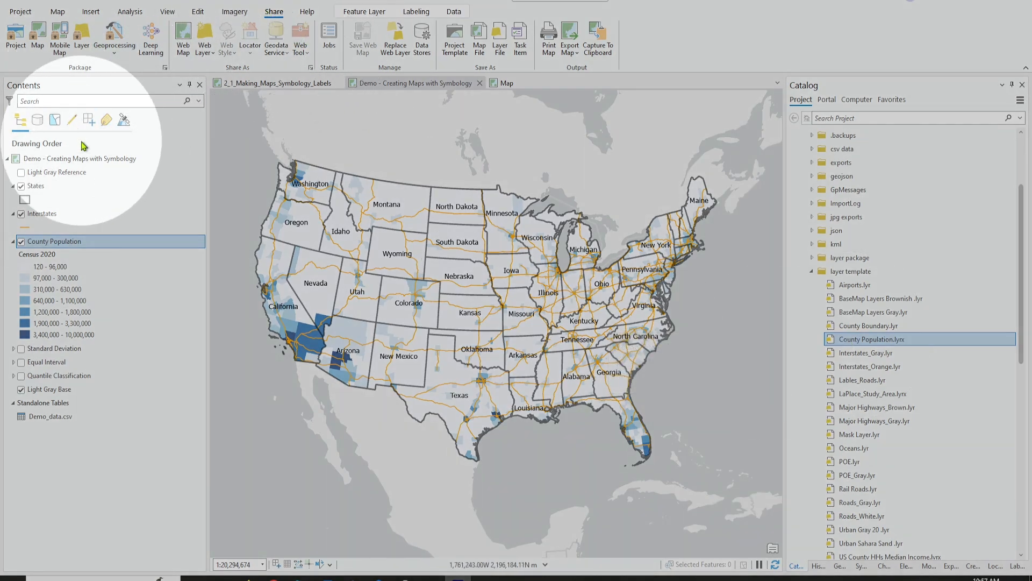
# Look at the County Population layer's sharing and symbology options and at County Population.lyrx in the layer template folder
pyautogui.rightClick(95, 246)
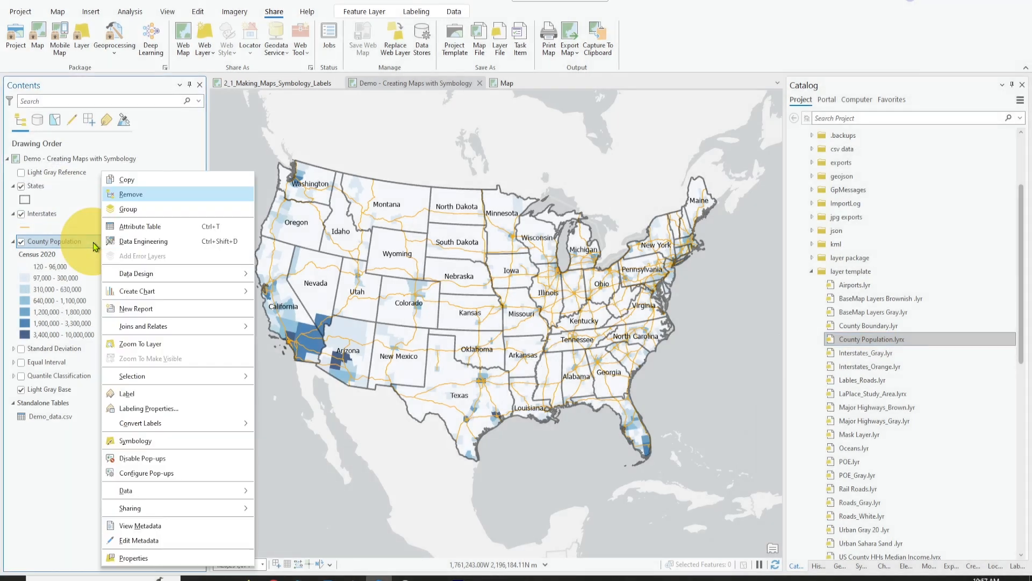
pyautogui.moveTo(209, 509)
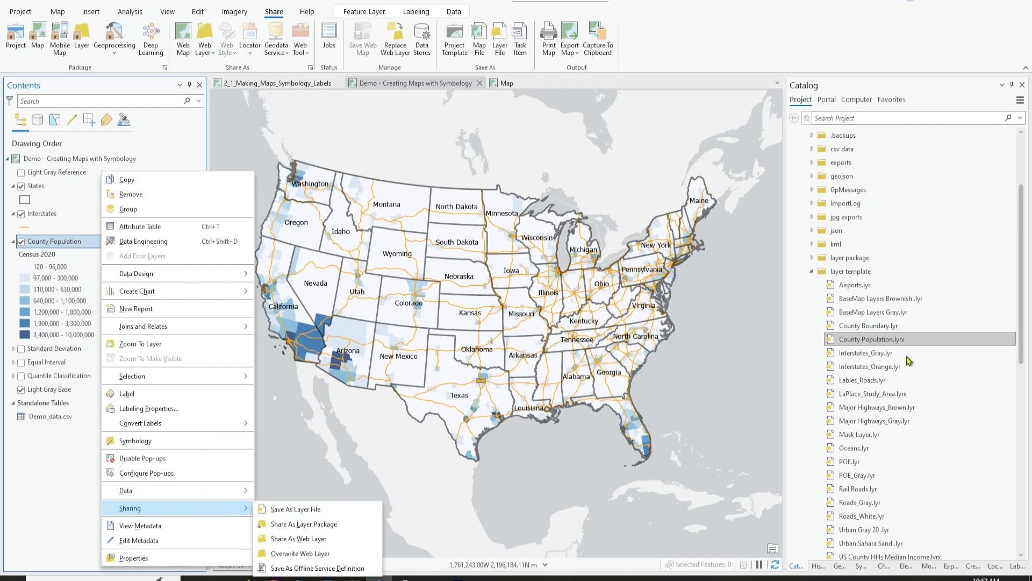
pyautogui.keyDown('ctrl'); pyautogui.click(888, 353); pyautogui.keyUp('ctrl')
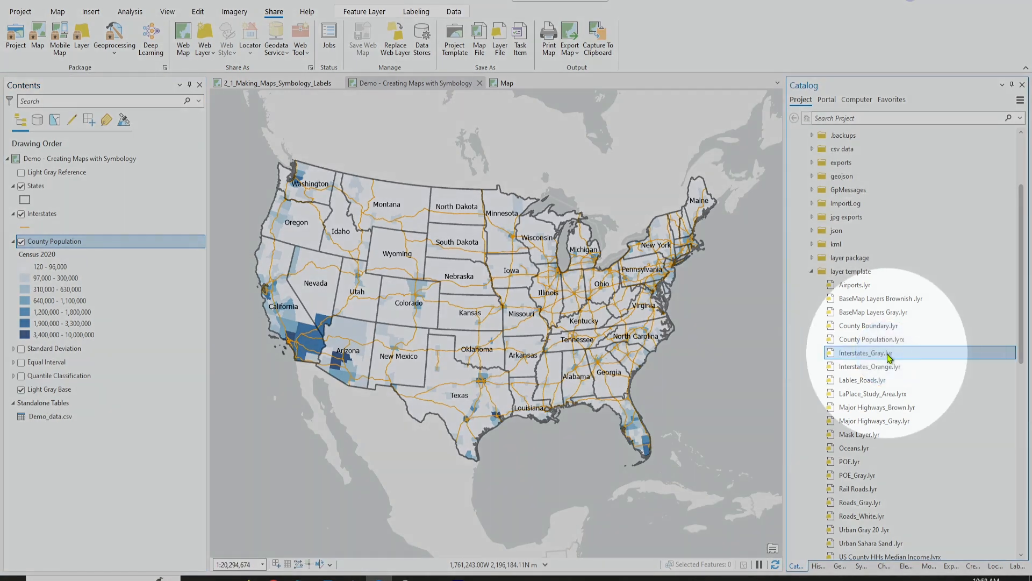
pyautogui.click(879, 341)
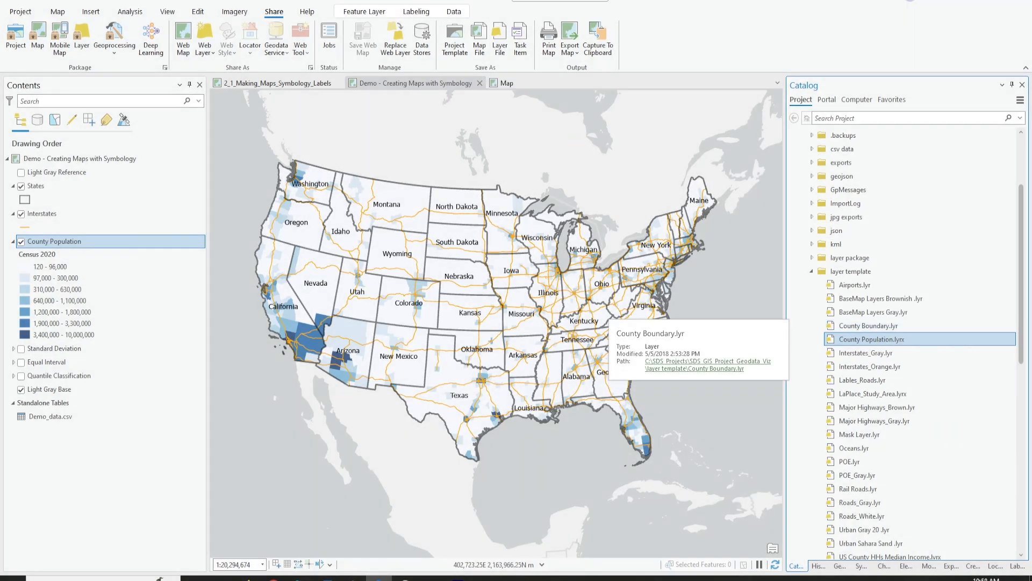
pyautogui.click(365, 13)
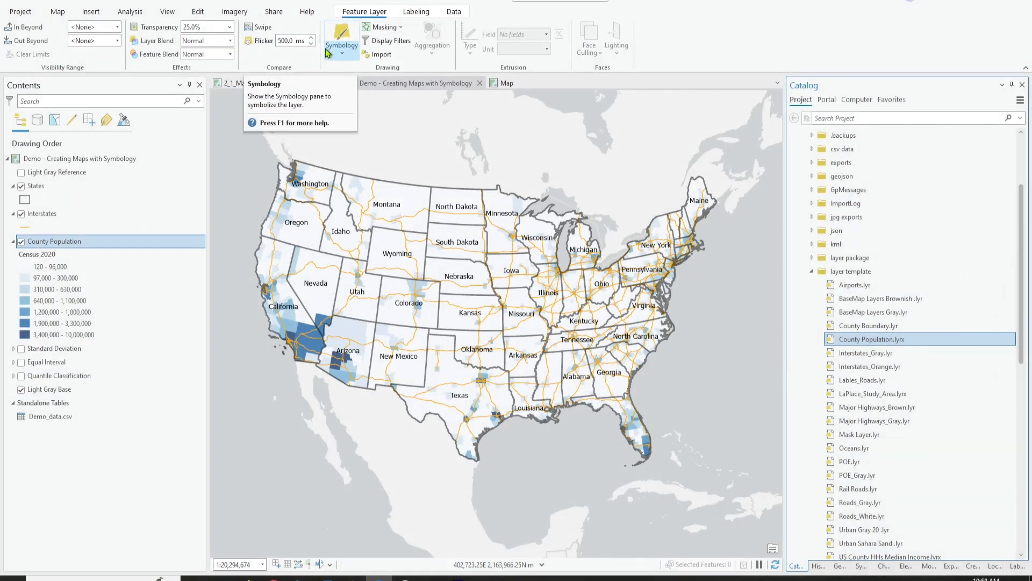
pyautogui.click(100, 242)
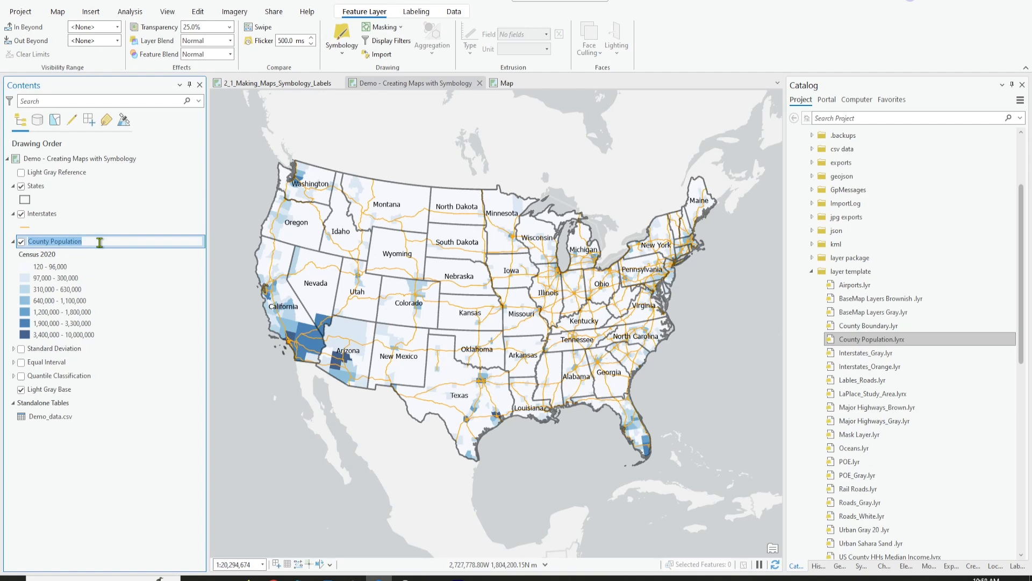
pyautogui.click(130, 260)
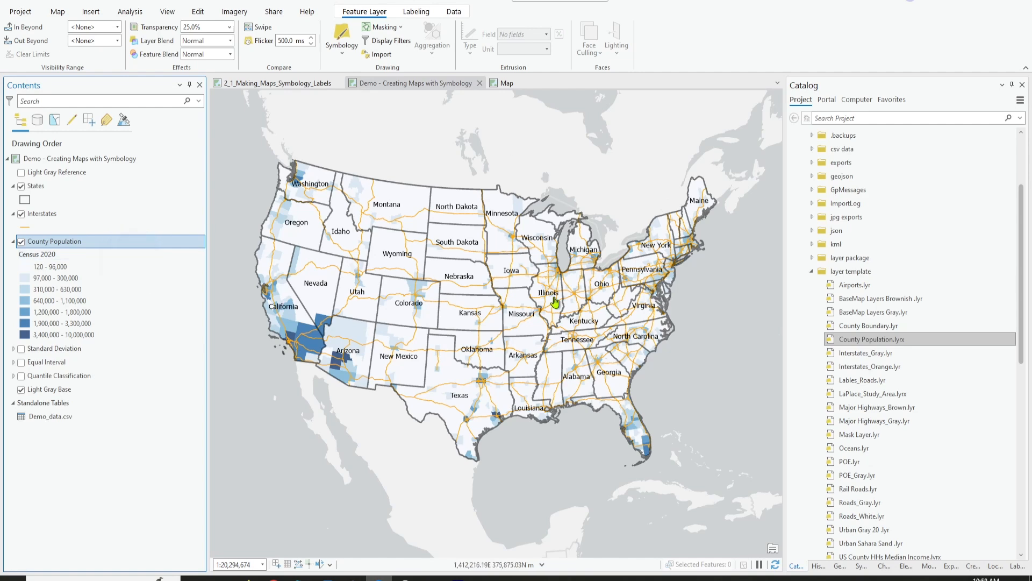
# Save the County Population layer as layer file County Population.lyrx in the layer template folder, overwriting the existing file
pyautogui.rightClick(133, 248)
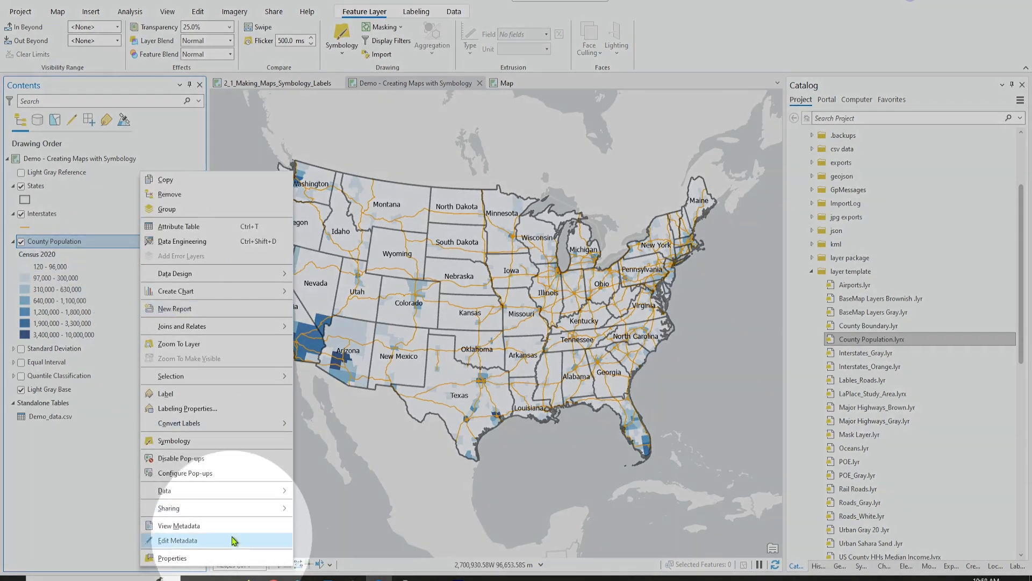
pyautogui.click(237, 508)
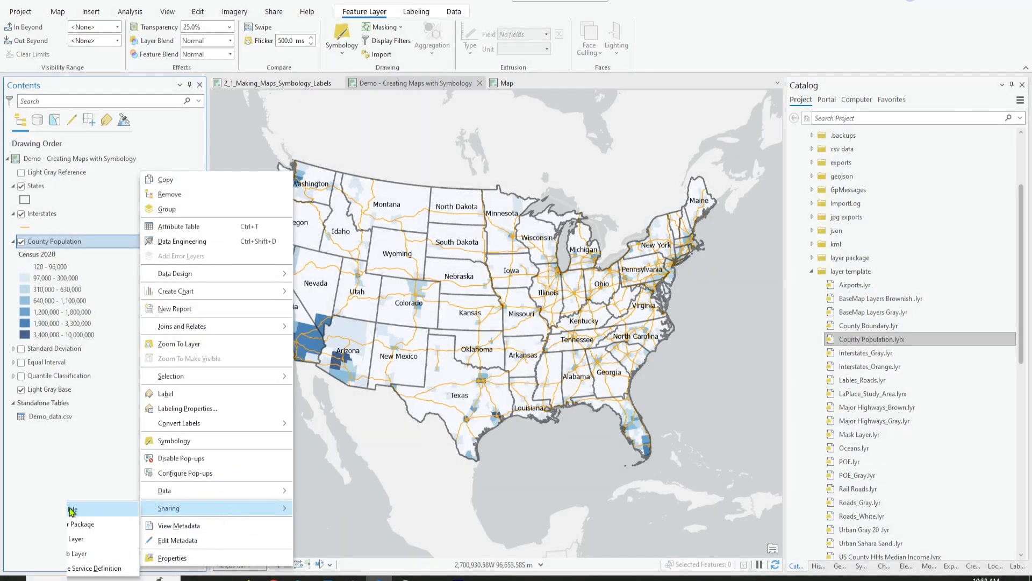
pyautogui.click(53, 509)
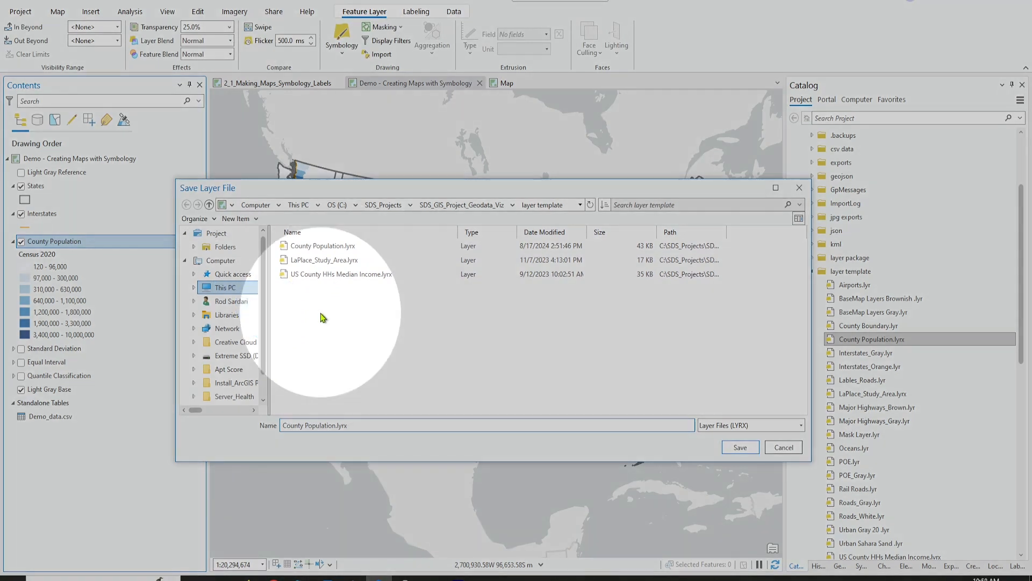
pyautogui.click(299, 250)
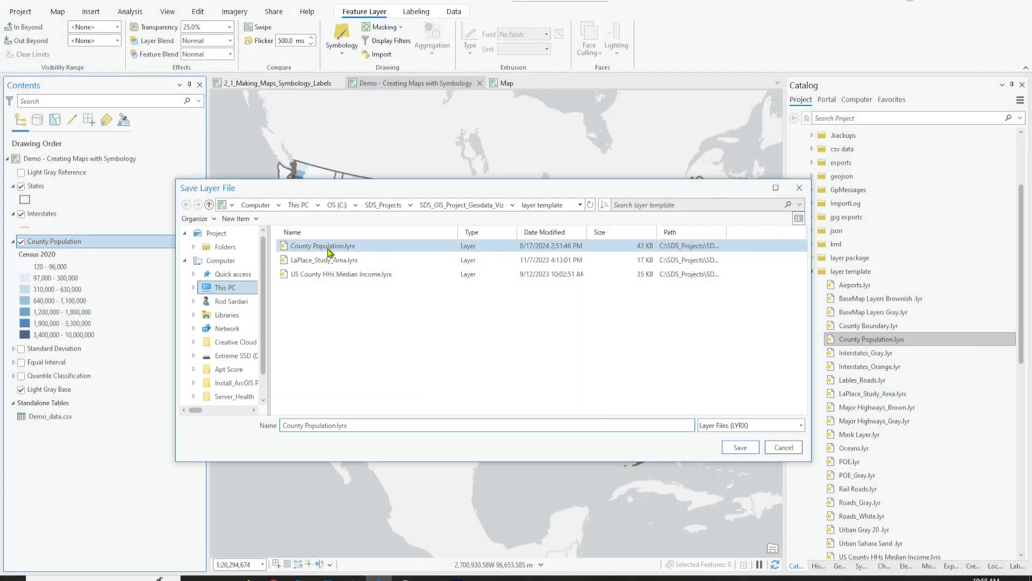
pyautogui.click(329, 251)
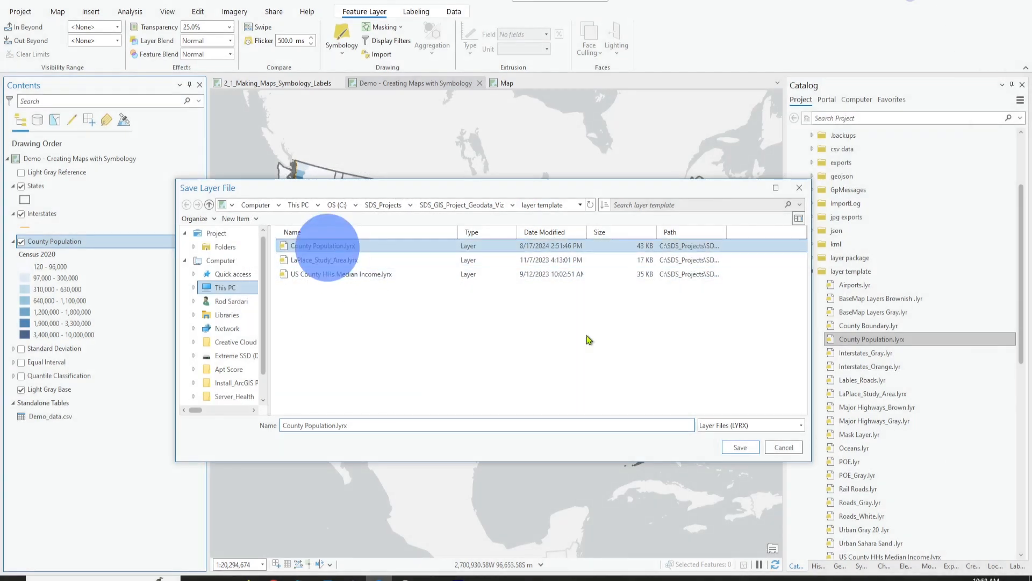
pyautogui.click(740, 447)
pyautogui.click(527, 345)
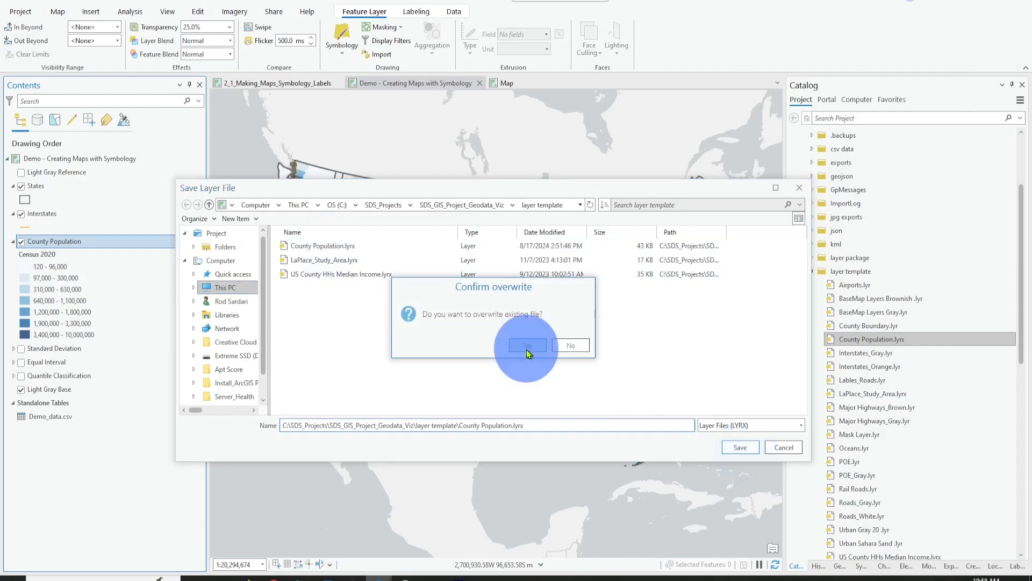
pyautogui.click(897, 344)
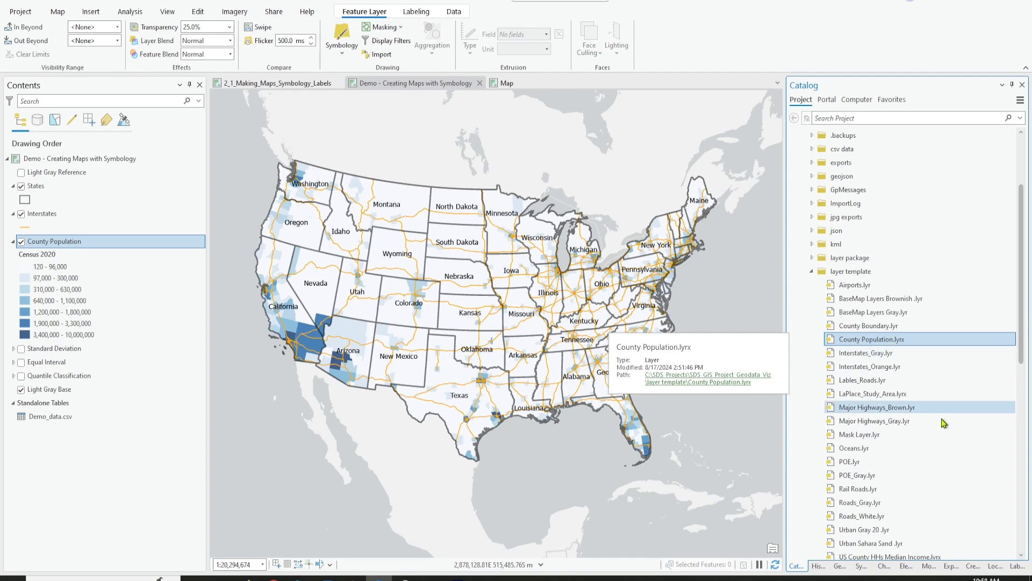
pyautogui.click(895, 393)
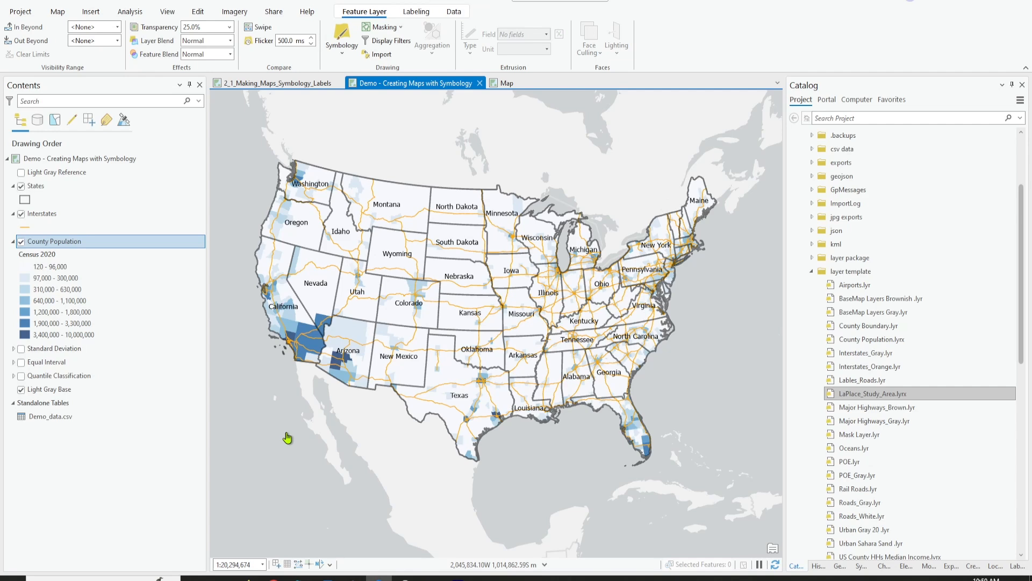
# Examine the County Population layer's graduated colors symbology, including its class breaks and labels
pyautogui.click(84, 242)
pyautogui.click(343, 57)
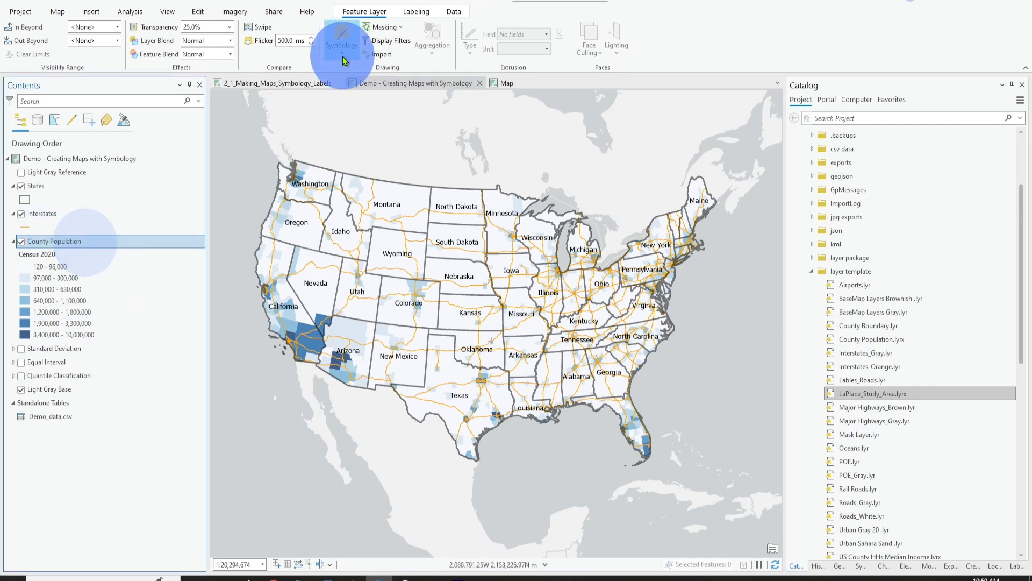
pyautogui.click(344, 32)
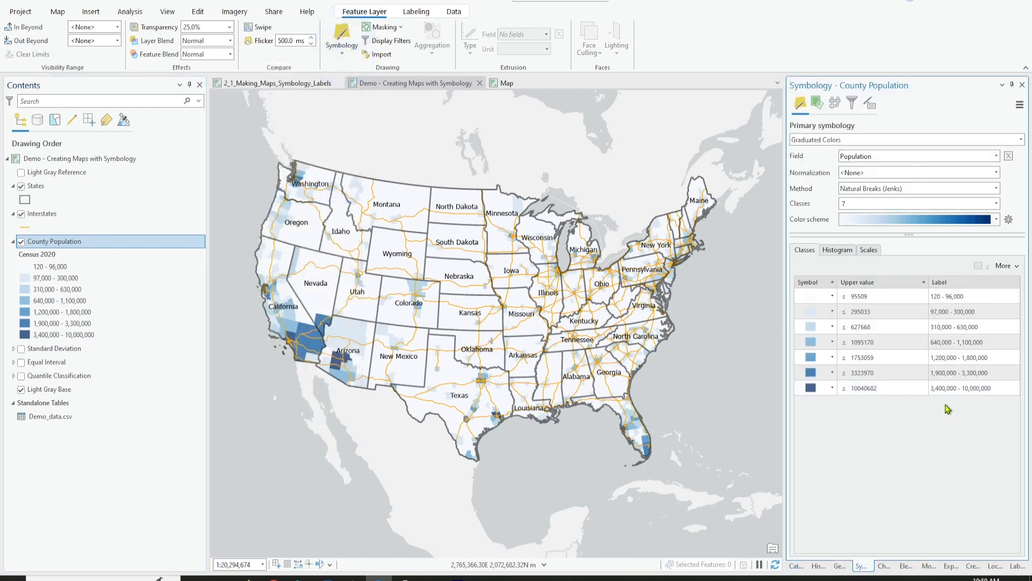
pyautogui.click(971, 358)
pyautogui.click(965, 388)
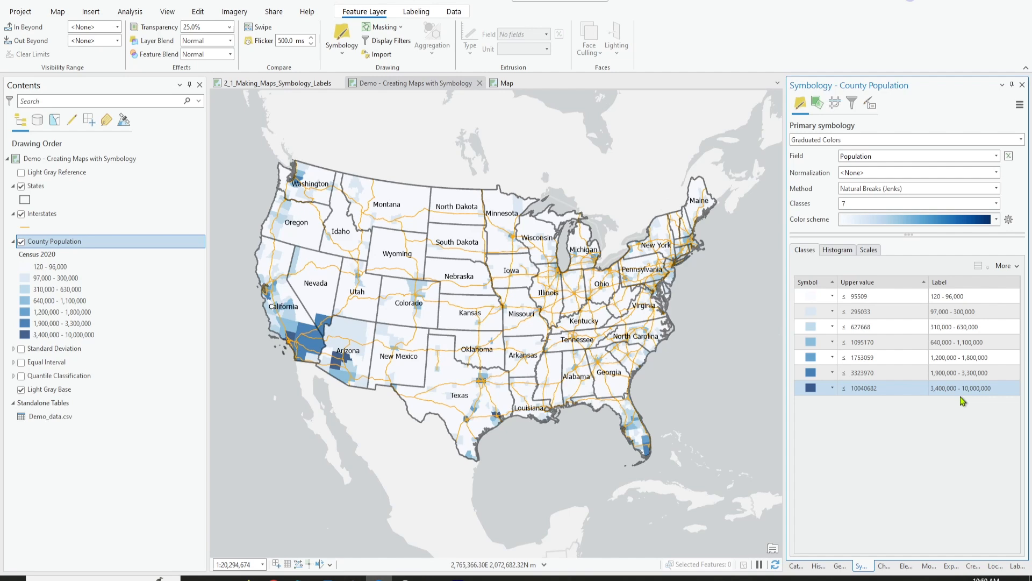
pyautogui.click(964, 399)
pyautogui.click(892, 422)
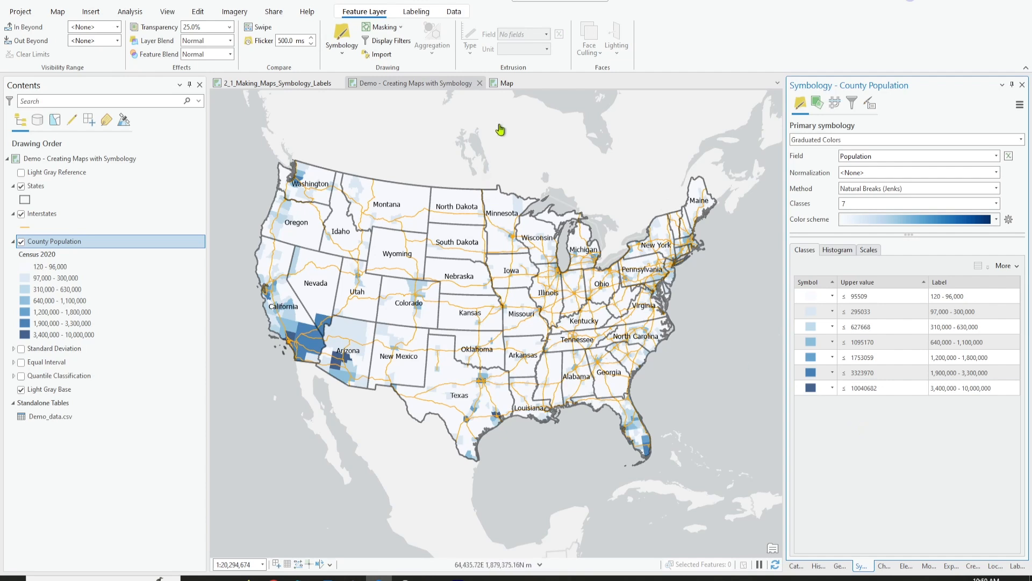
# In the map named Map, hide the pink US_County_2020_Demographic layer and add County Population.lyrx from the layer template folder
pyautogui.click(504, 86)
pyautogui.click(21, 172)
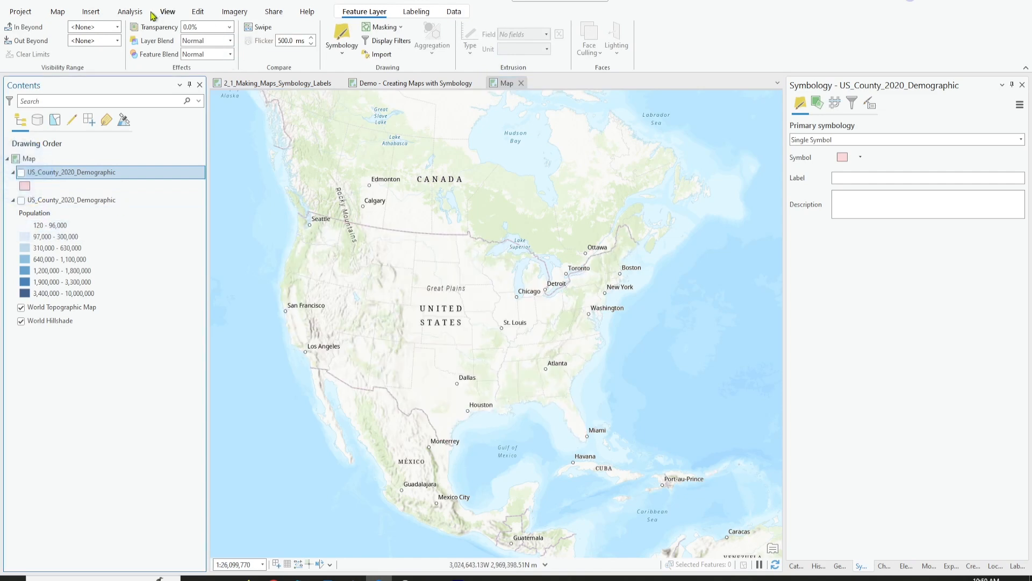
pyautogui.click(58, 12)
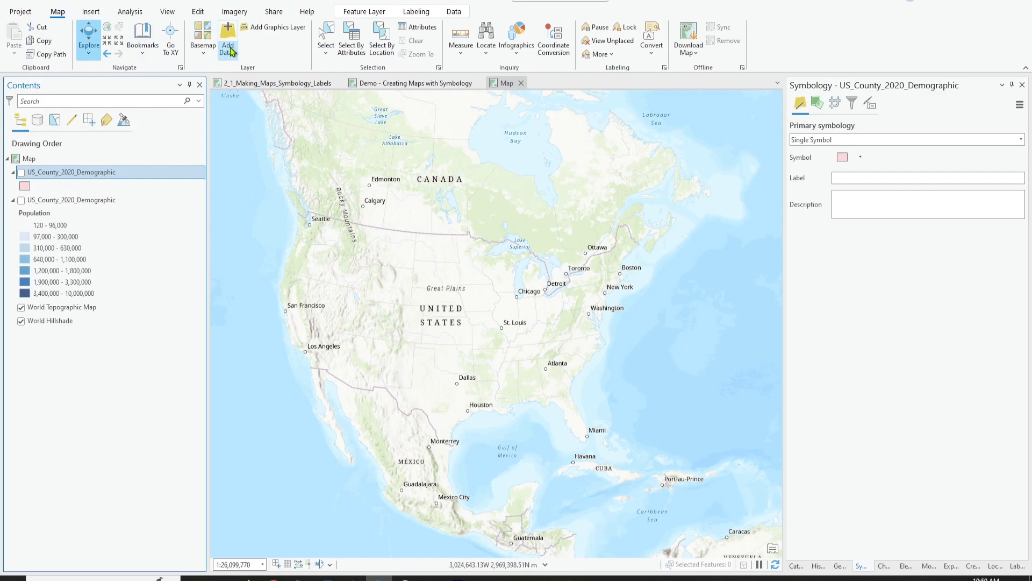
pyautogui.click(228, 38)
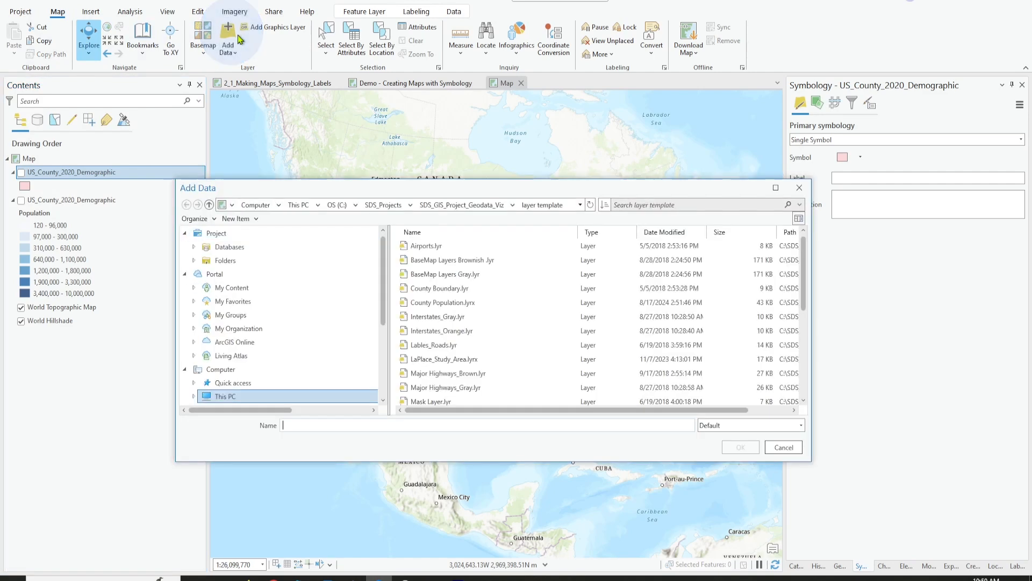
pyautogui.click(447, 303)
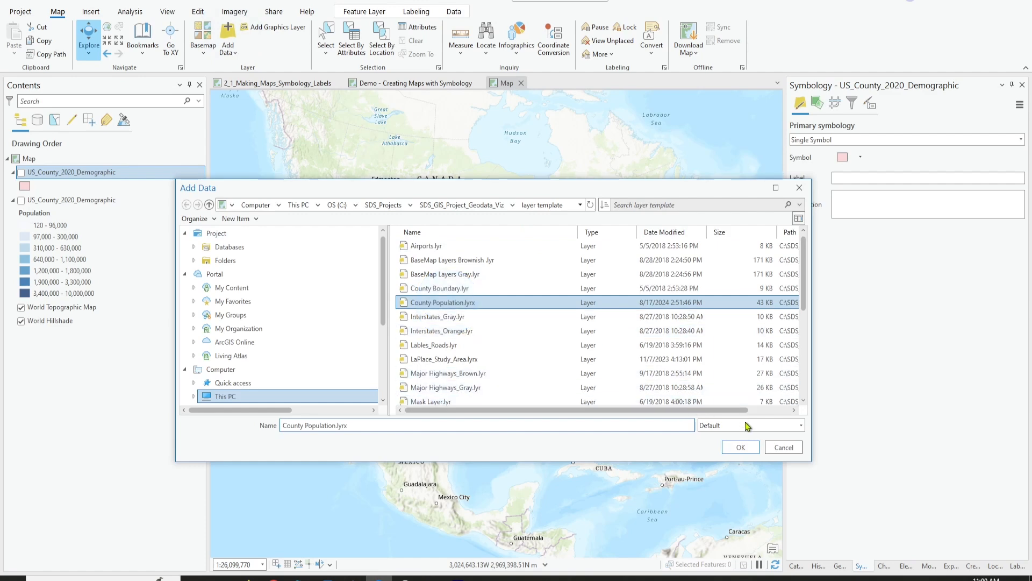
pyautogui.click(745, 447)
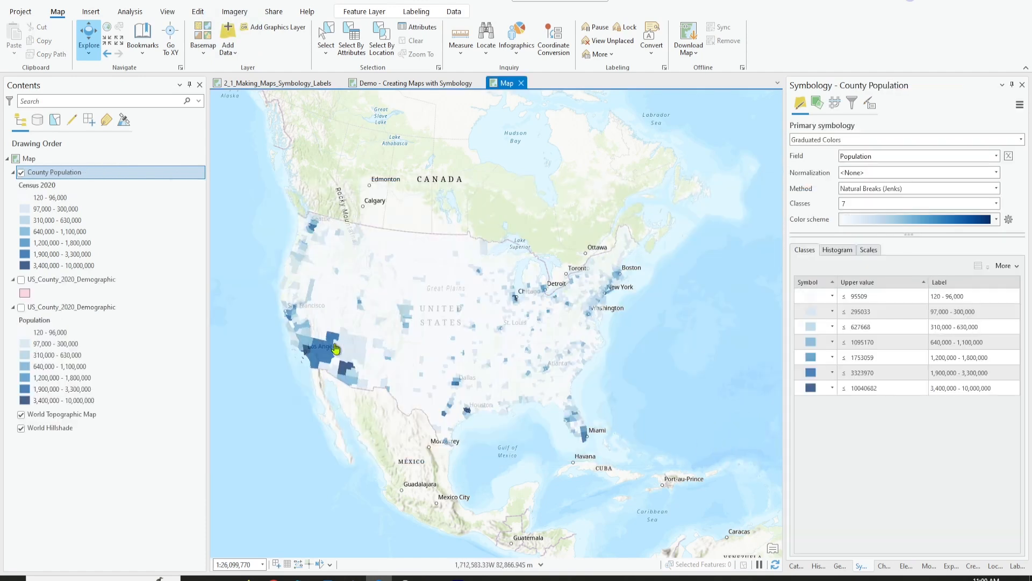
pyautogui.moveTo(415, 399); pyautogui.dragTo(440, 402)
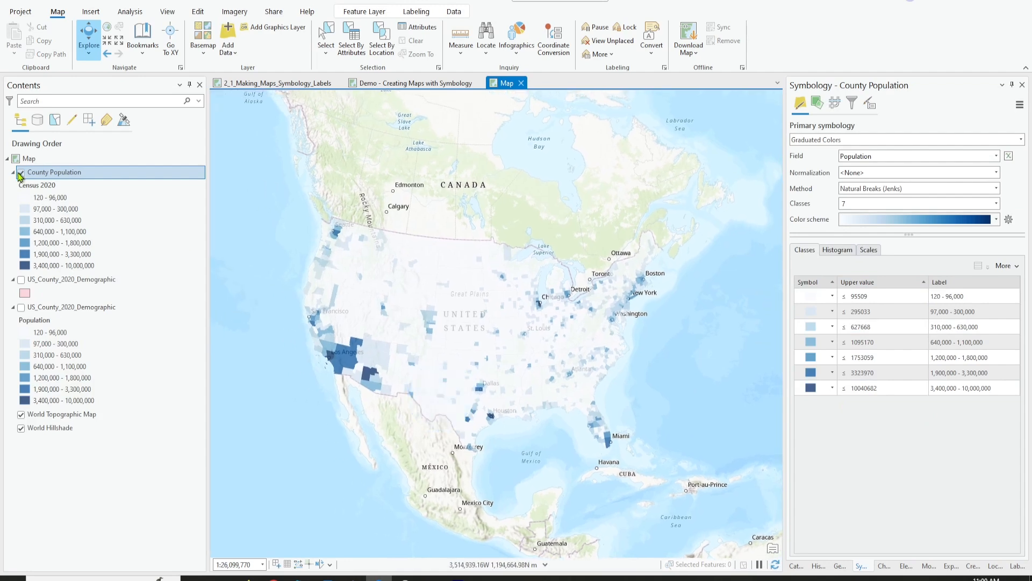
# Hide the County Population layer, show the pink US_County_2020_Demographic layer and move it to the top of the drawing order
pyautogui.click(21, 172)
pyautogui.click(21, 279)
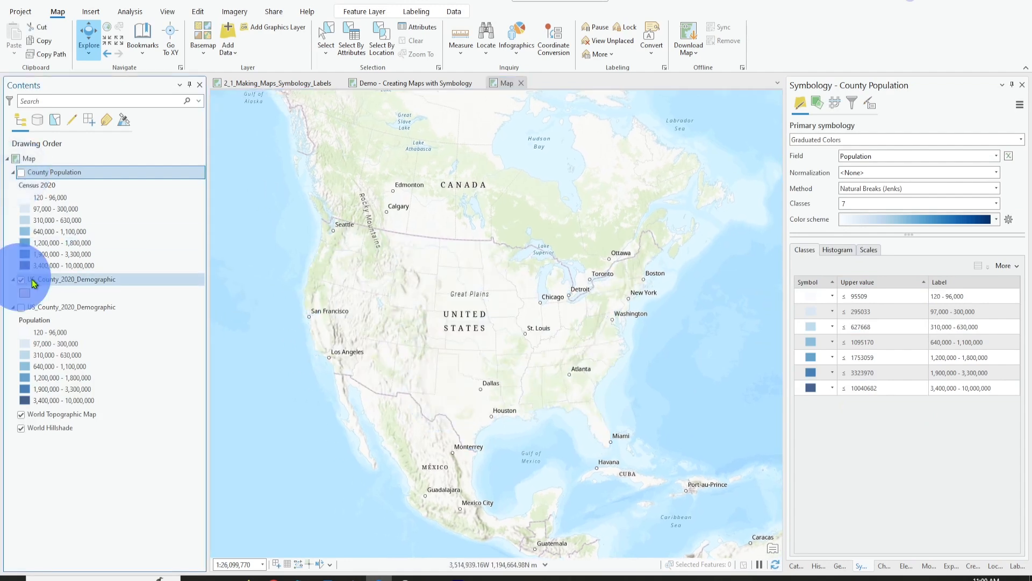
pyautogui.moveTo(71, 283); pyautogui.dragTo(78, 173)
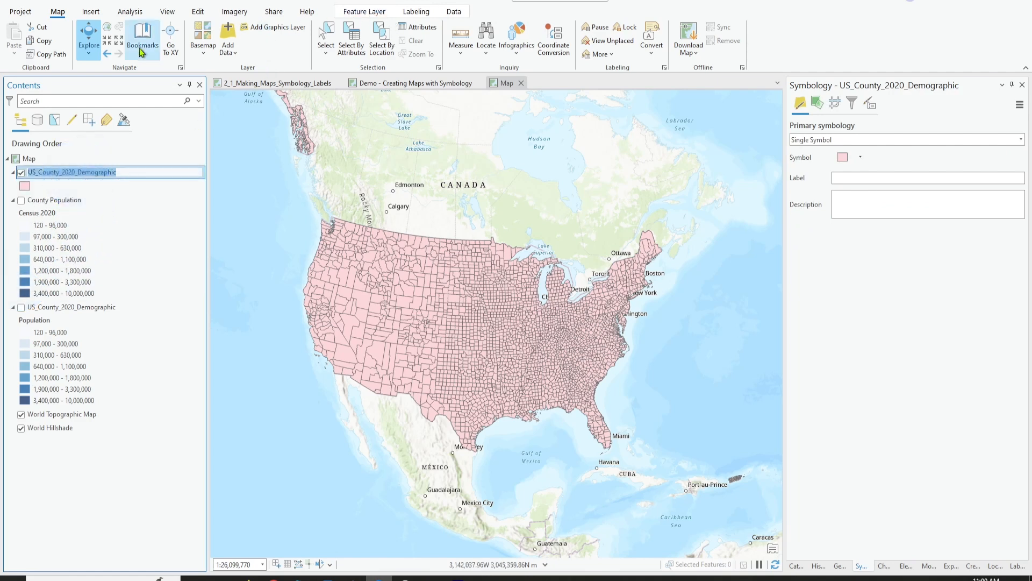
pyautogui.click(106, 200)
pyautogui.click(115, 172)
# Run Apply Symbology From Layer on the top US_County_2020_Demographic layer, using County Population.lyrx from the layer template folder as the symbology layer
pyautogui.click(364, 11)
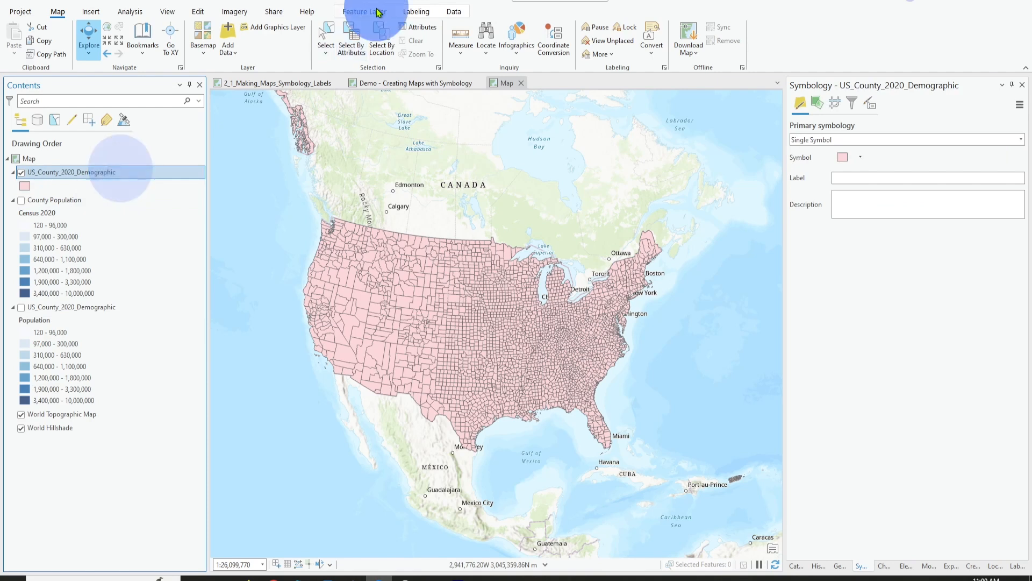
pyautogui.click(343, 40)
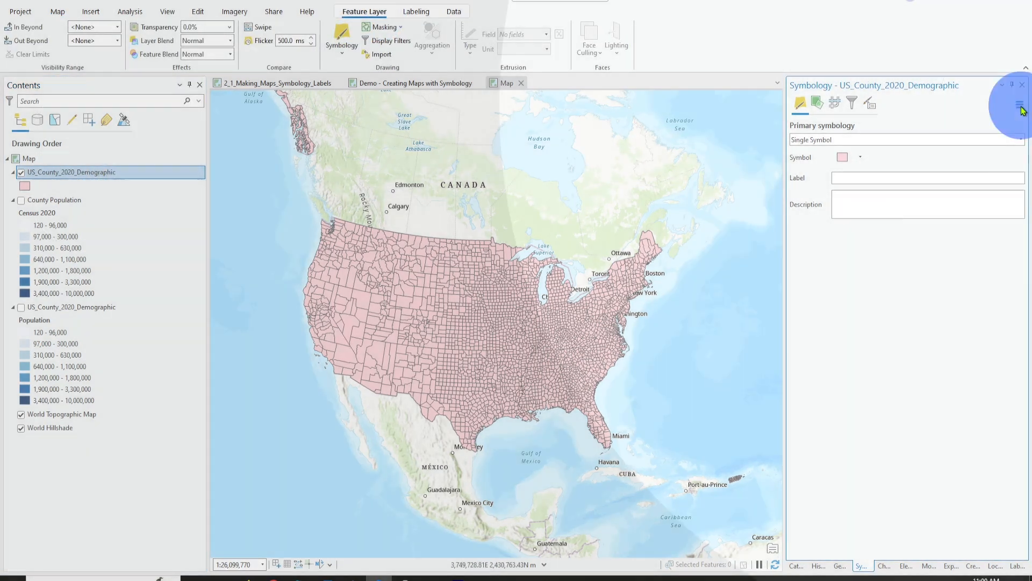
pyautogui.click(1020, 106)
pyautogui.click(979, 120)
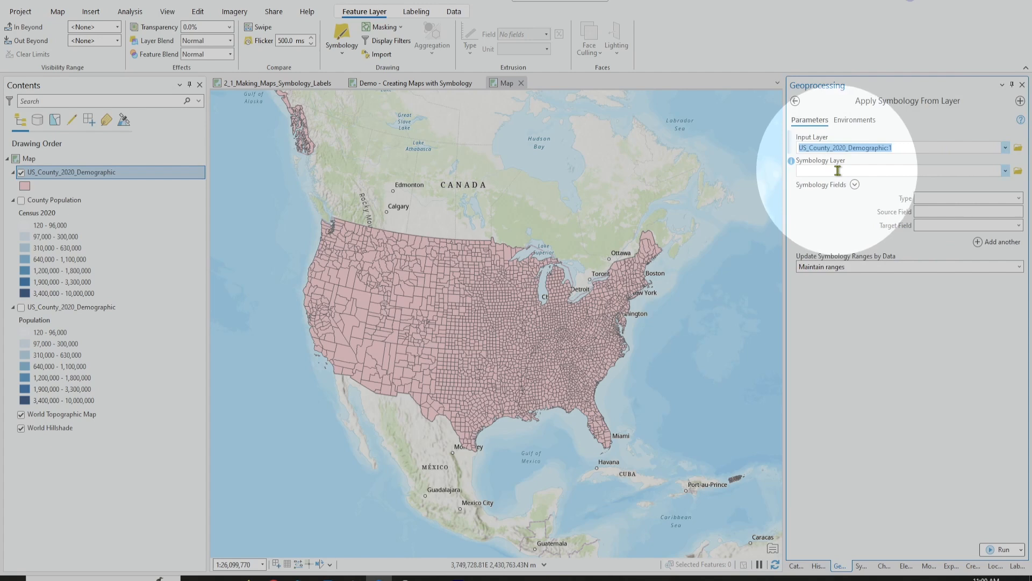
pyautogui.click(1006, 171)
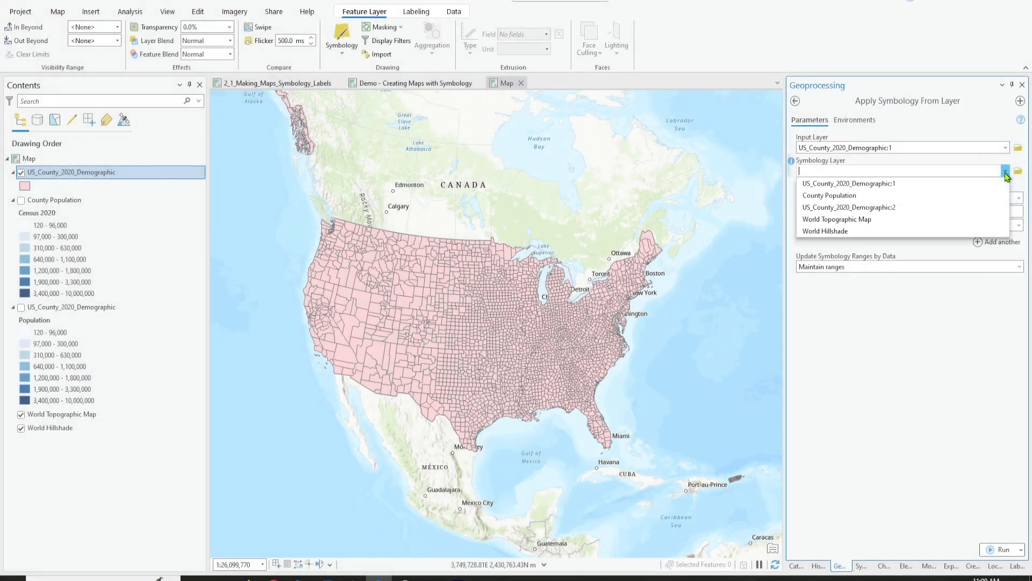
pyautogui.click(884, 365)
pyautogui.click(1018, 170)
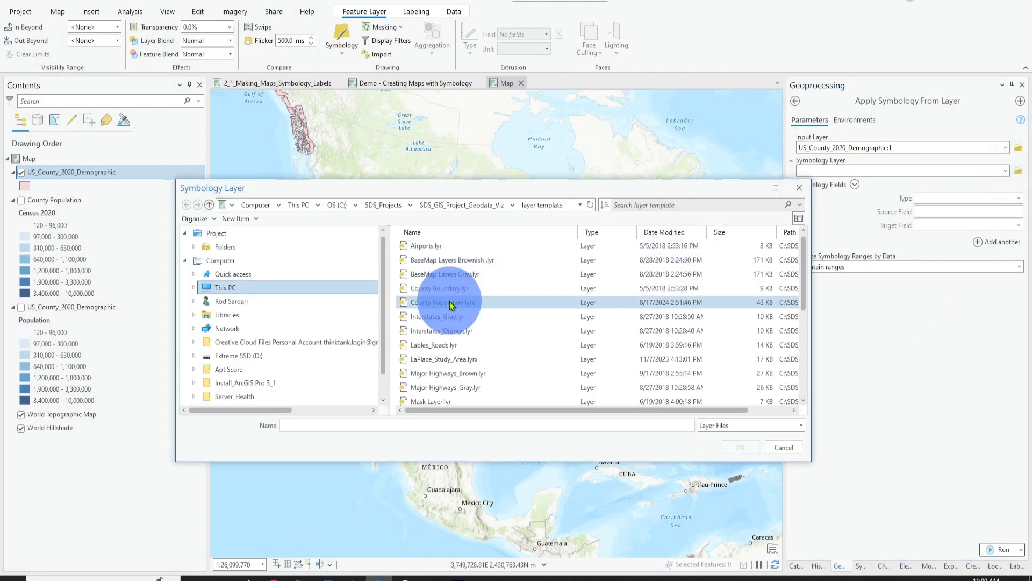
pyautogui.click(450, 304)
pyautogui.click(740, 448)
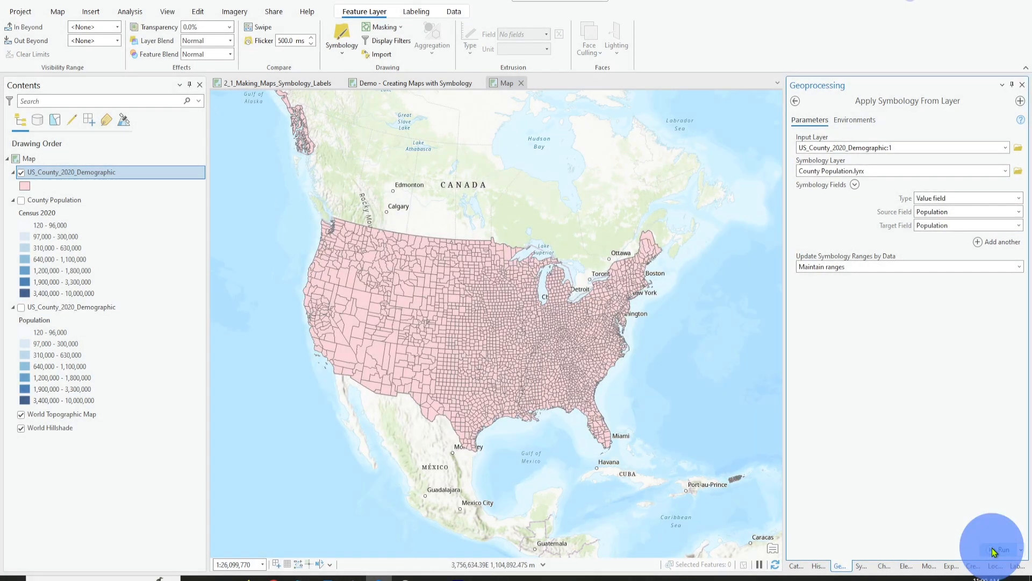
pyautogui.click(994, 551)
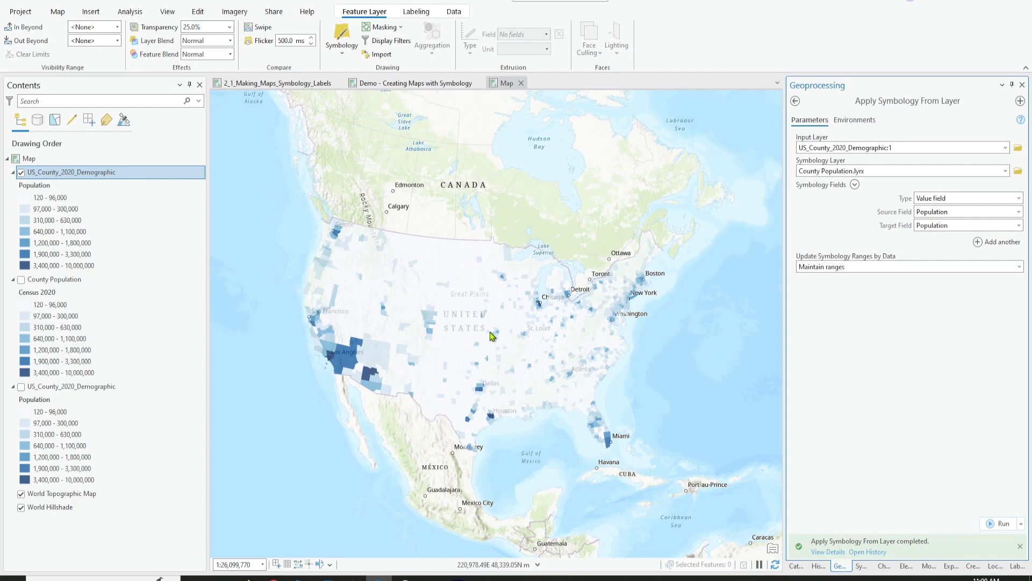
# Bring up the sharing options for saving the top US_County_2020_Demographic layer as a layer file
pyautogui.rightClick(94, 175)
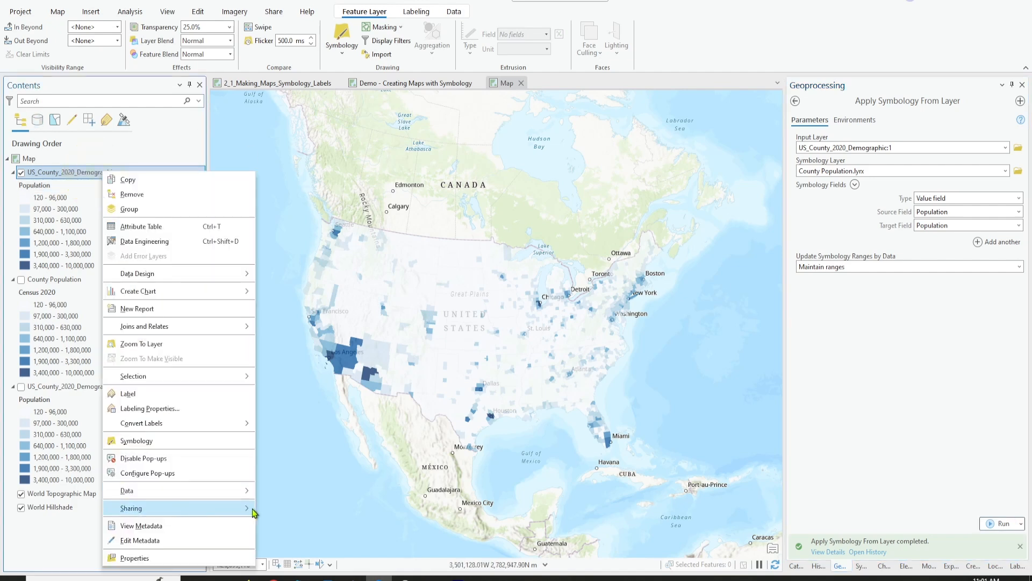
pyautogui.moveTo(255, 513)
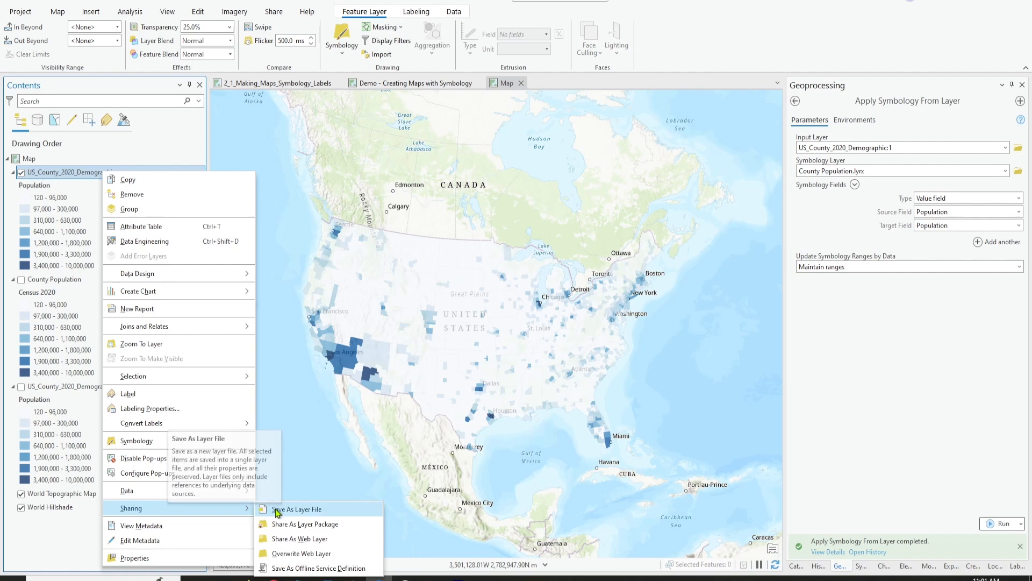